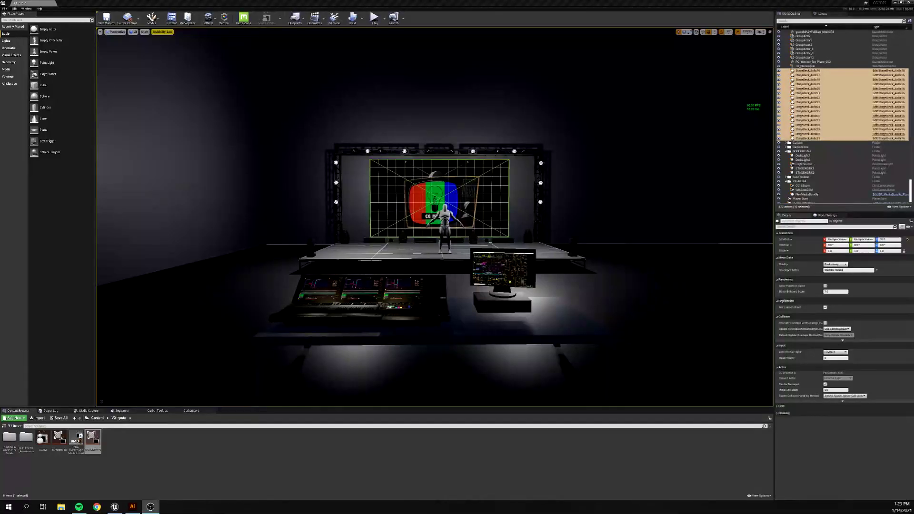
mouse_move(79, 507)
left_click_drag(659, 301, 580, 275, "alt")
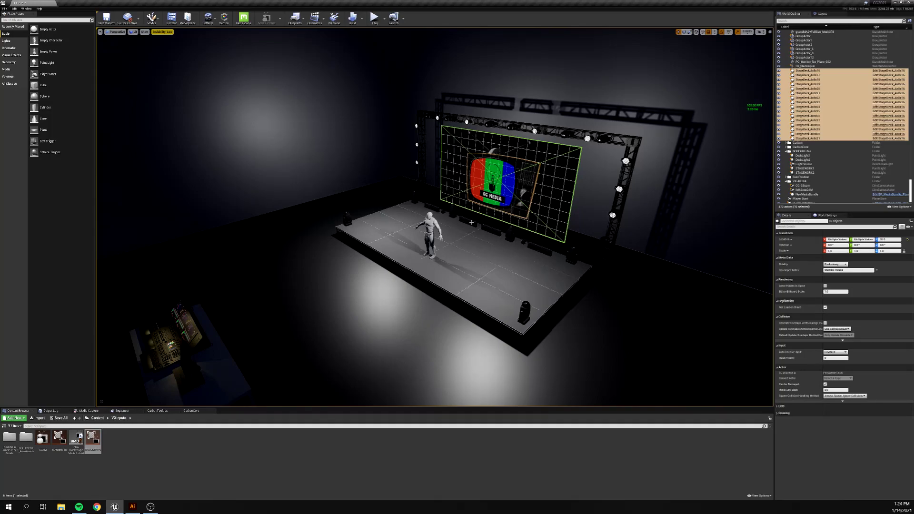
scroll(445, 271, "down", 2)
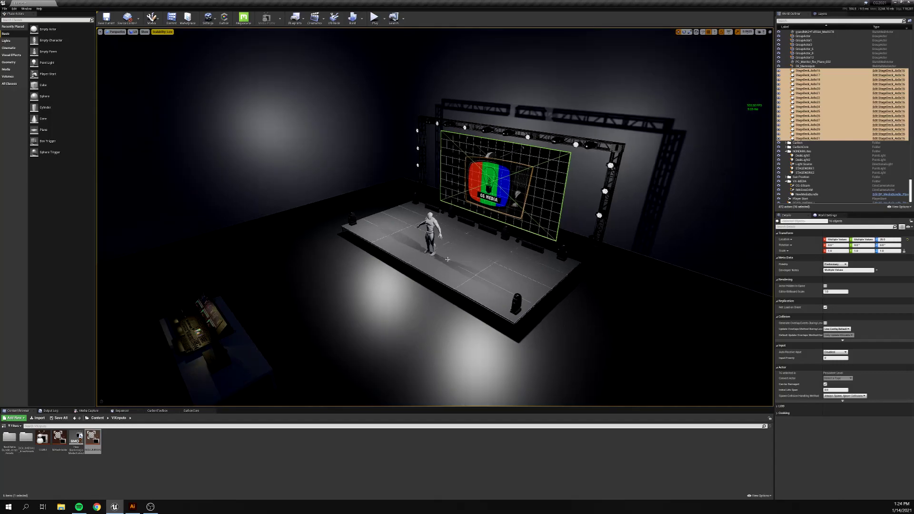
left_click_drag(452, 295, 506, 223, "alt")
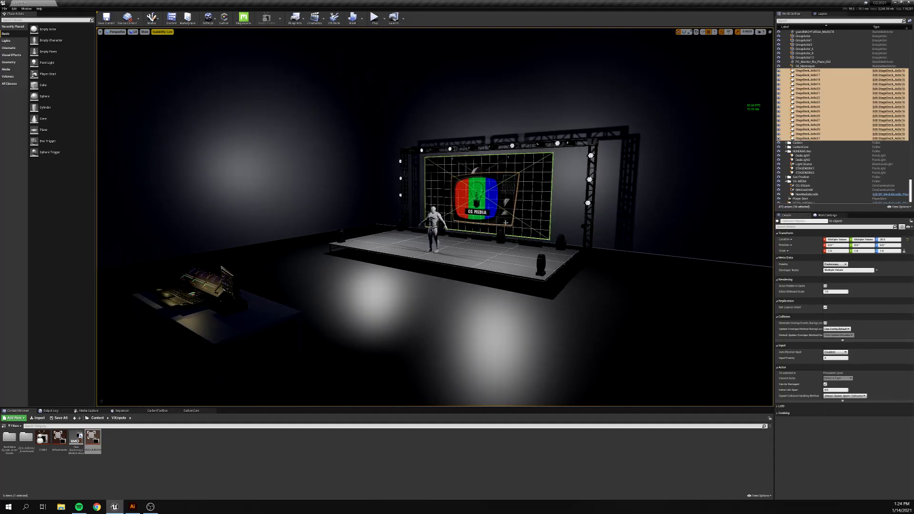
right_click_drag(505, 222, 506, 192, "alt")
left_click_drag(341, 282, 298, 280, "alt")
right_click_drag(298, 280, 303, 252, "alt")
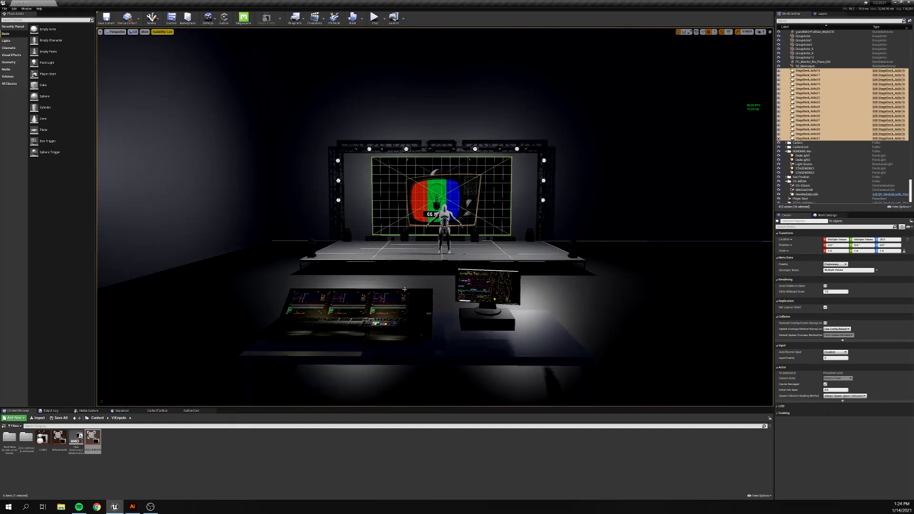
double_click(97, 451)
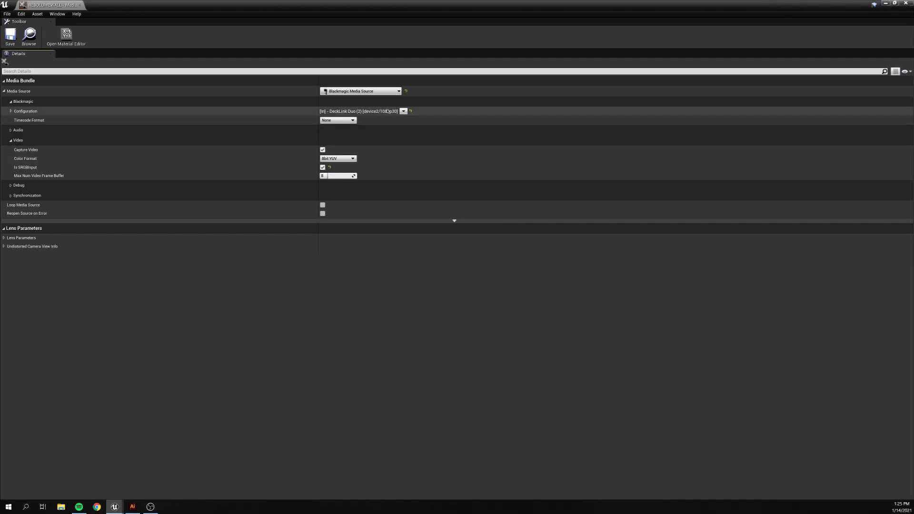
Step: Apply the DeckLink Duo (2) 1080p30 input configuration to RESOLUMEWALL and save the media bundle
left_click(403, 111)
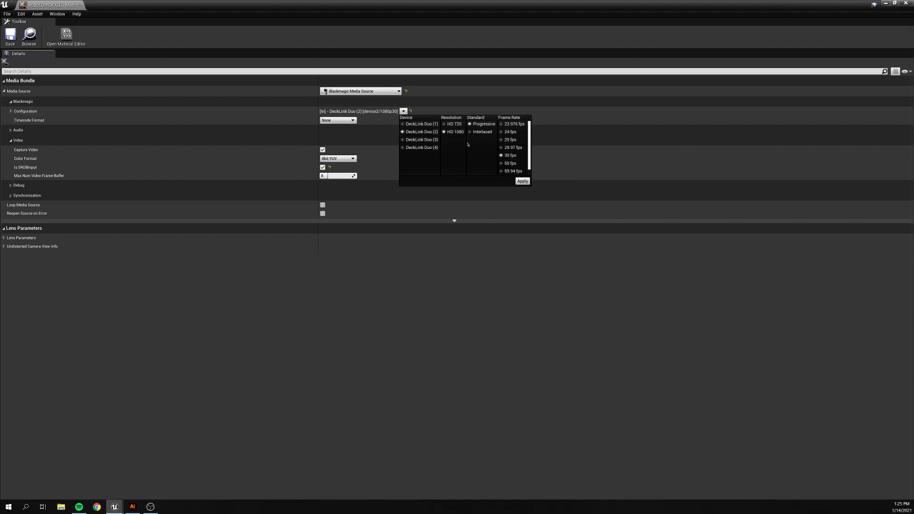
left_click(522, 182)
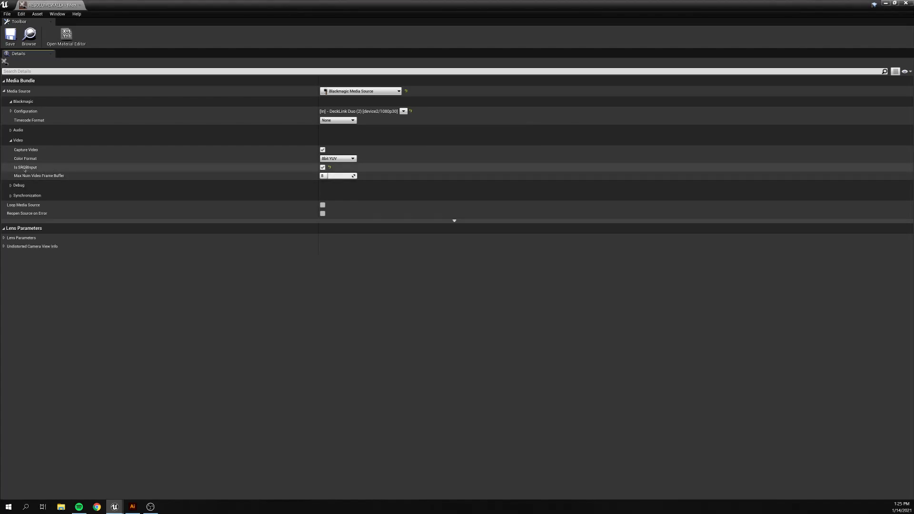
mouse_move(16, 170)
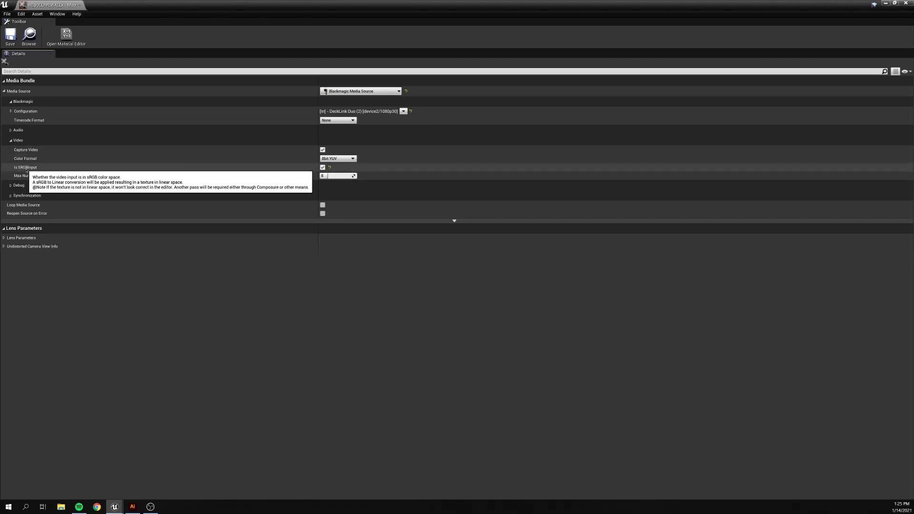
left_click(10, 42)
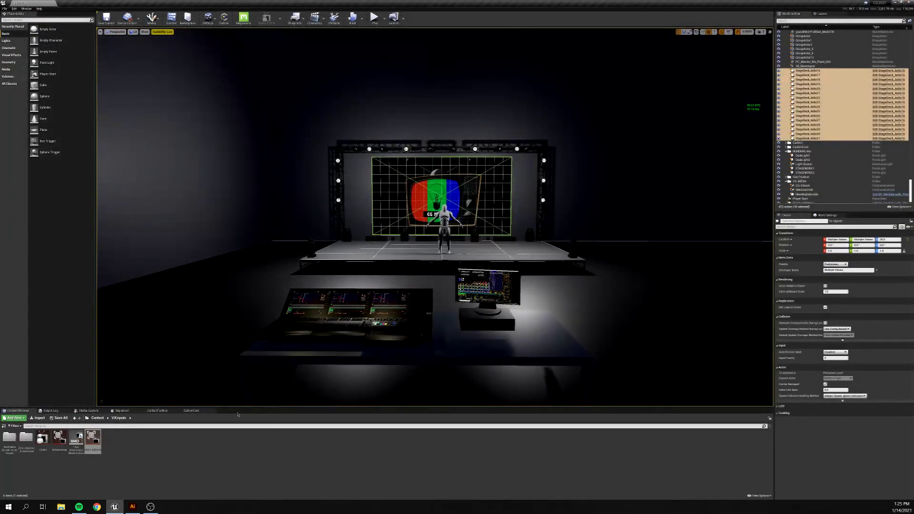
Step: Set MAtechtable's input to DeckLink Duo (1), HD 1080 at 60 fps, apply it, and close the editor
left_click(238, 452)
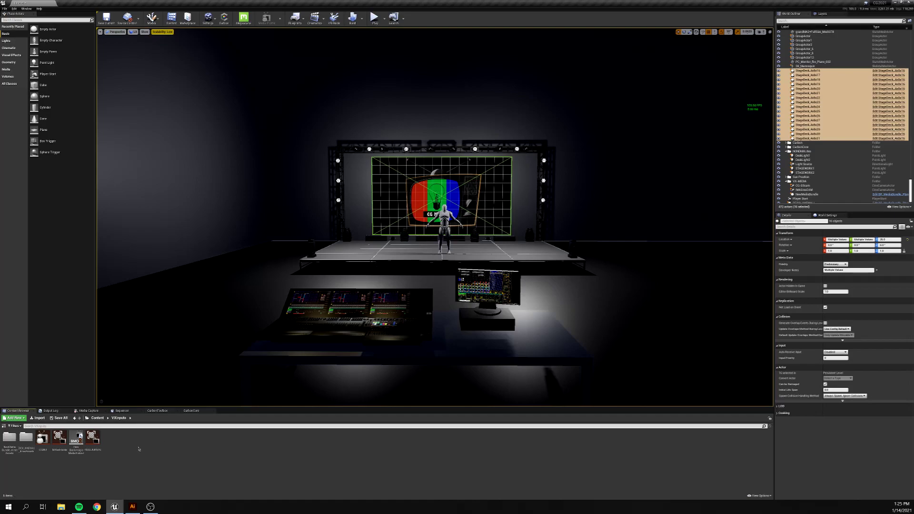
double_click(62, 440)
left_click(403, 113)
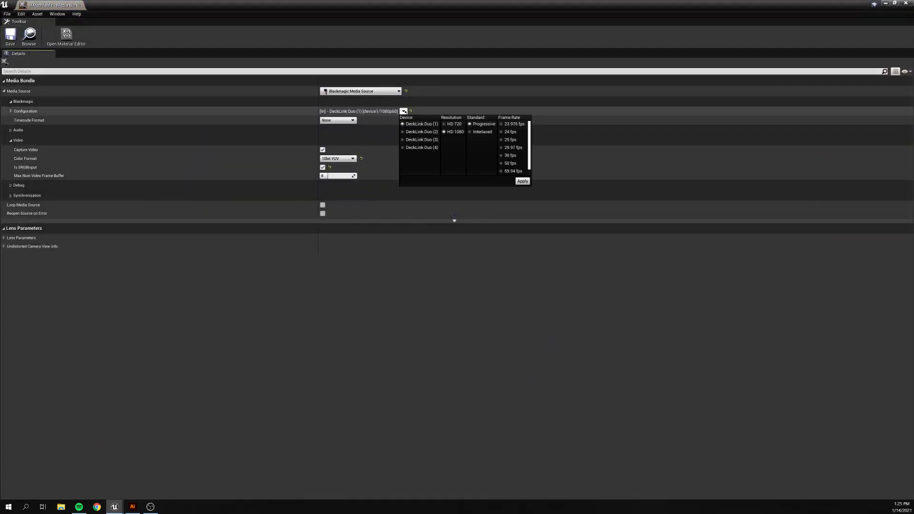
left_click(421, 124)
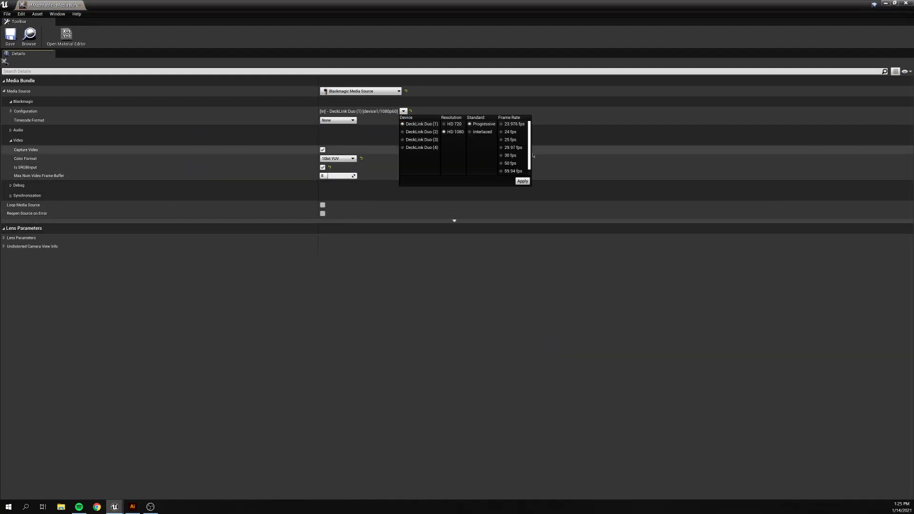
scroll(526, 157, "down", 1)
left_click(510, 171)
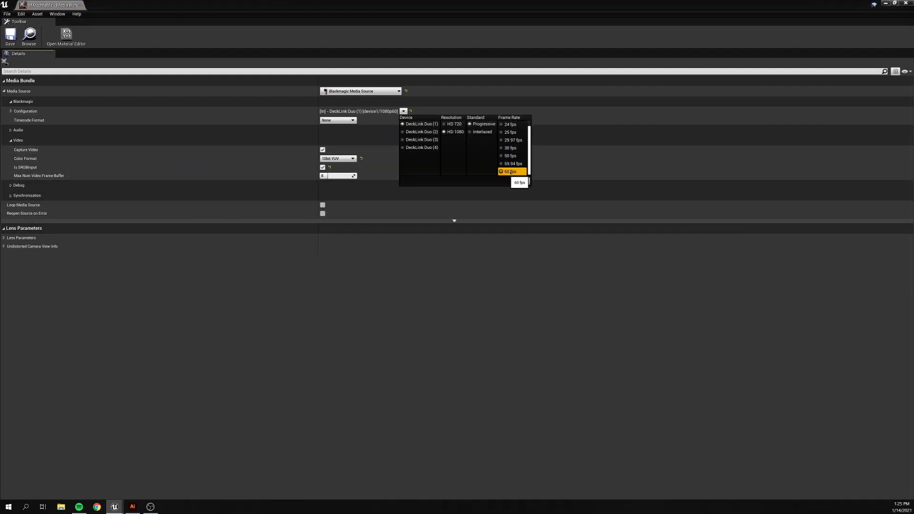
left_click(522, 181)
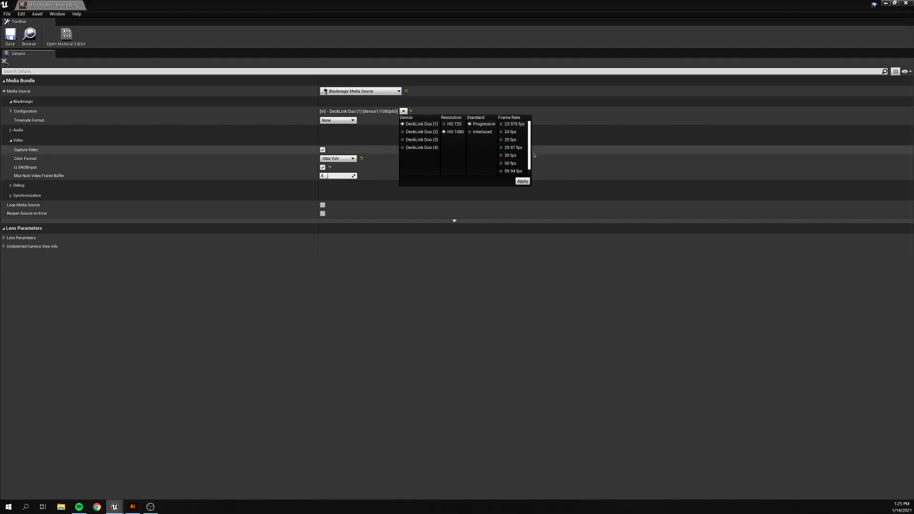
left_click(521, 181)
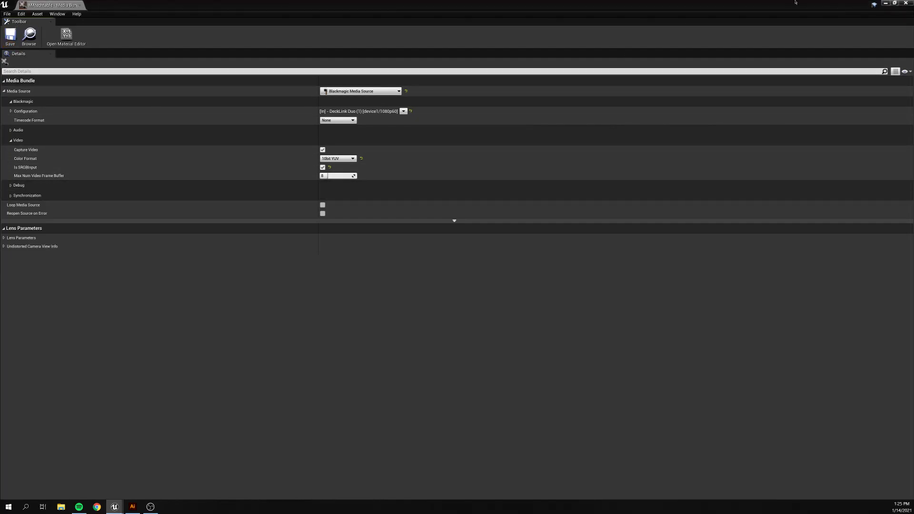
left_click(907, 3)
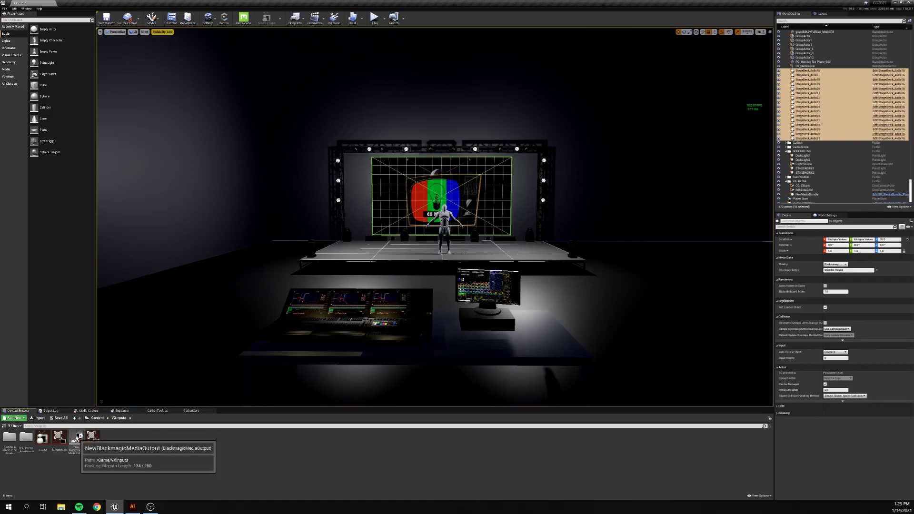
left_click(77, 439)
Step: Give New Blackmagic MediaOutput the Fill output on DeckLink Duo (3) at 1080p30 with 10bit YUV pixels
double_click(78, 438)
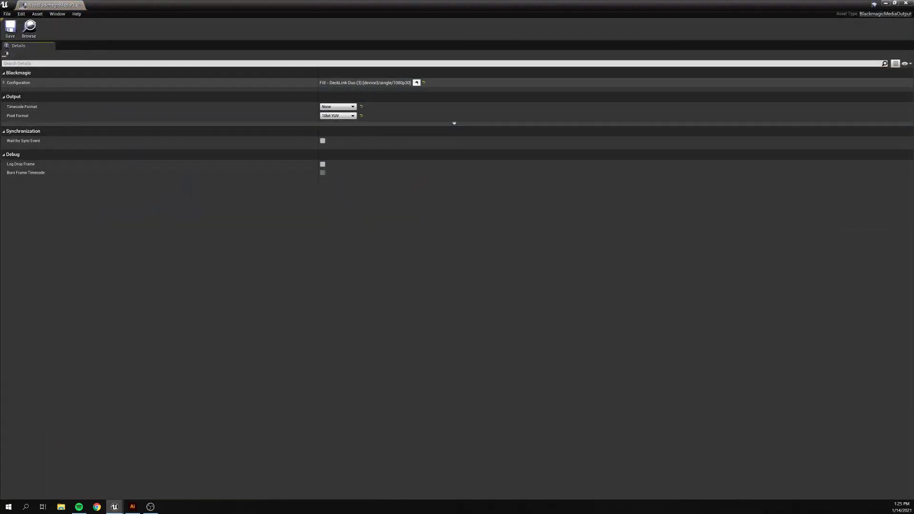
left_click(417, 83)
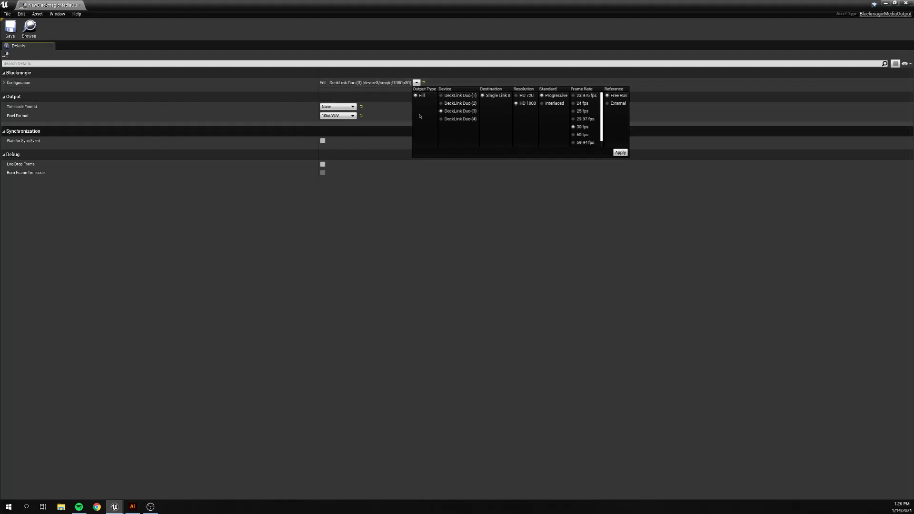
left_click(620, 152)
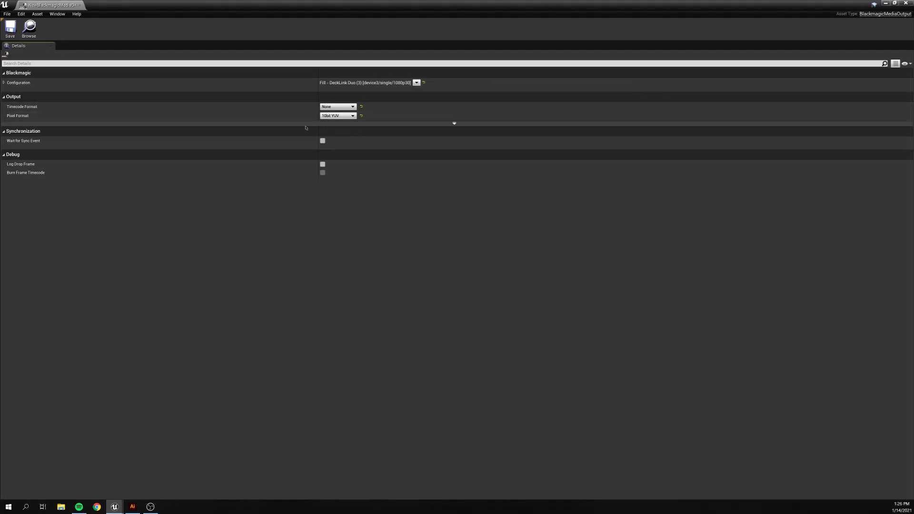
left_click(344, 116)
left_click(356, 183)
Step: Select the iMag camera beside the stage and drop the BMD media asset onto it
key("alt+Tab")
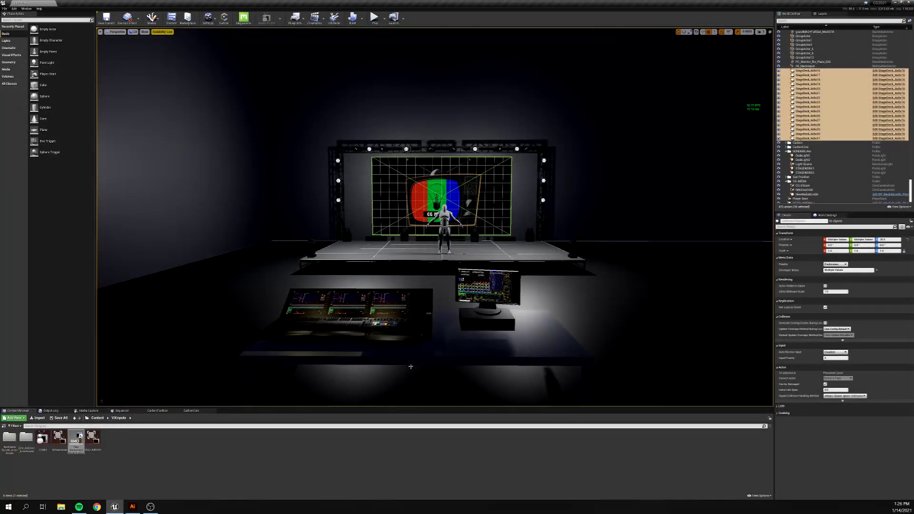
left_click(248, 465)
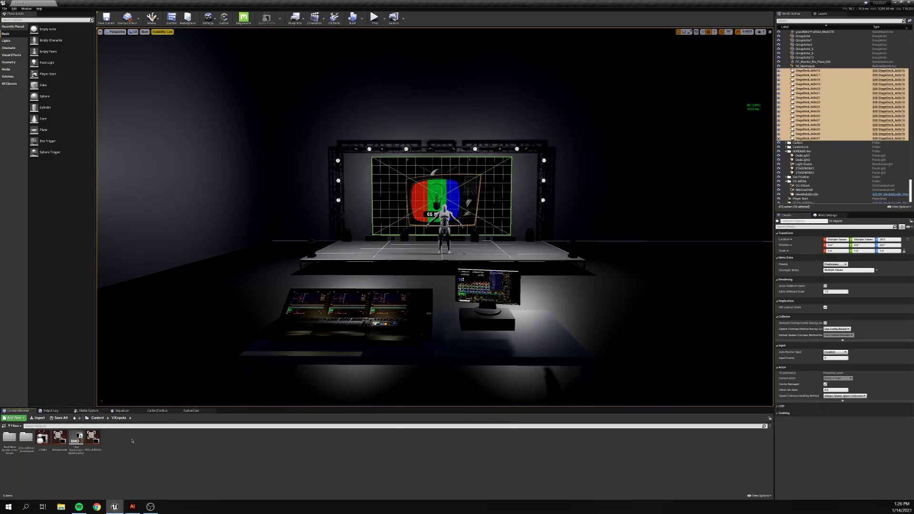
left_click(814, 190)
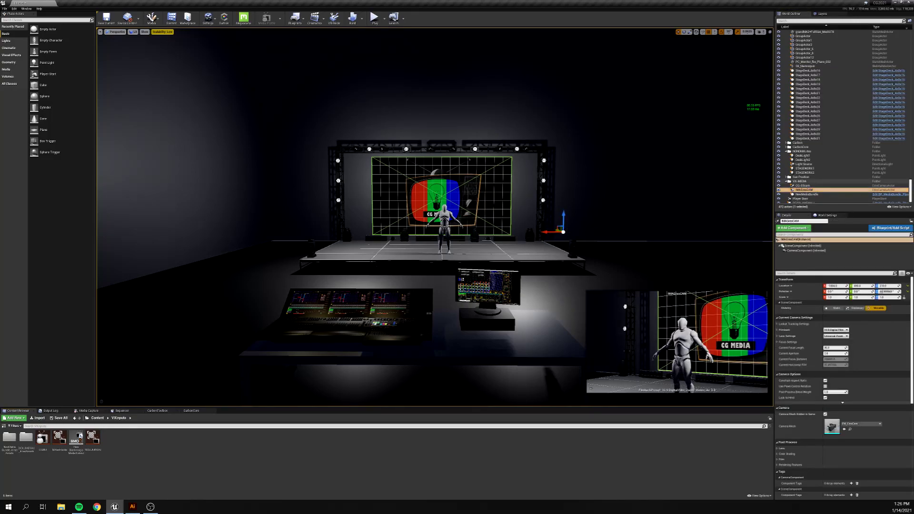
left_click(587, 243)
left_click(587, 241)
scroll(620, 235, "up", 3)
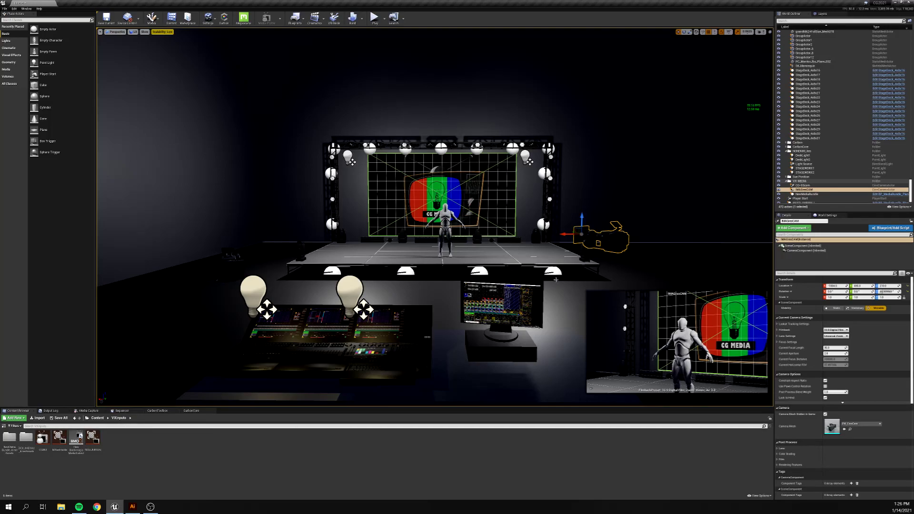
left_click_drag(80, 443, 600, 243)
left_click(26, 9)
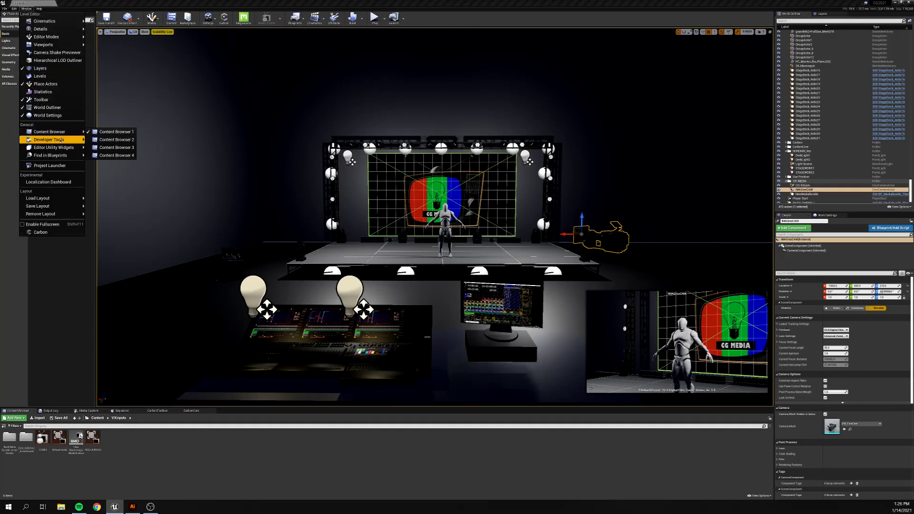
Step: Start Media Capture of the viewport to the Blackmagic output and show the CarbonToolbox DMX channel grid
mouse_move(61, 139)
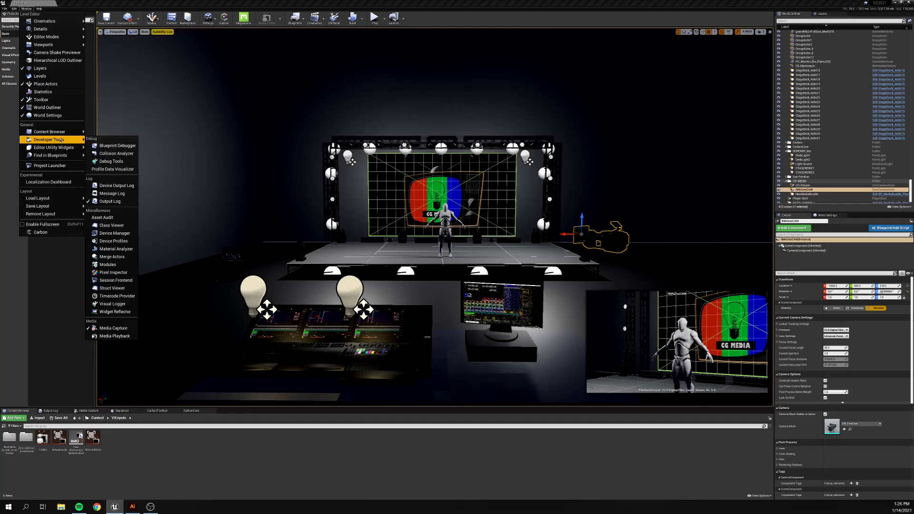
left_click(109, 328)
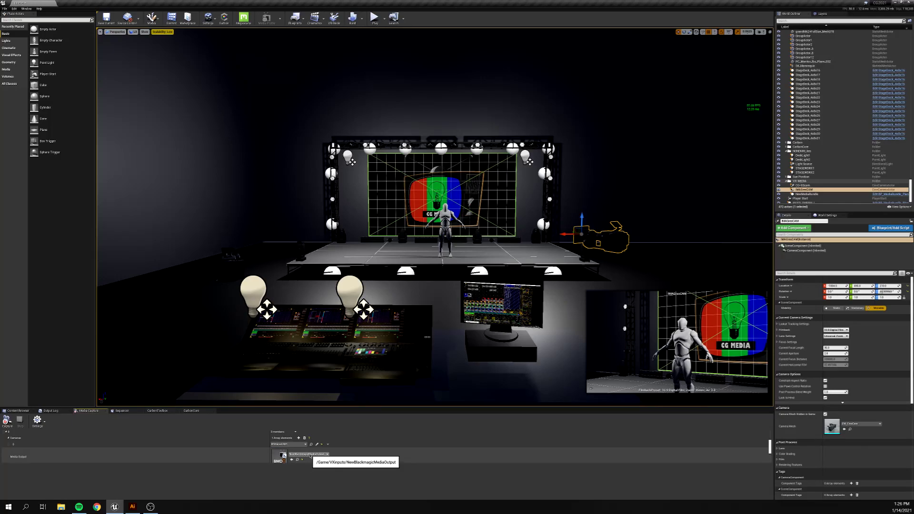
left_click(7, 421)
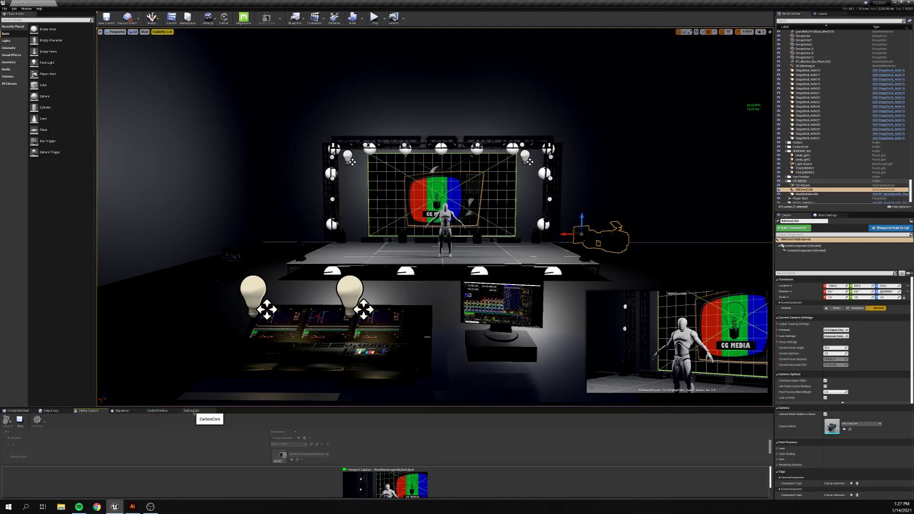
left_click(161, 412)
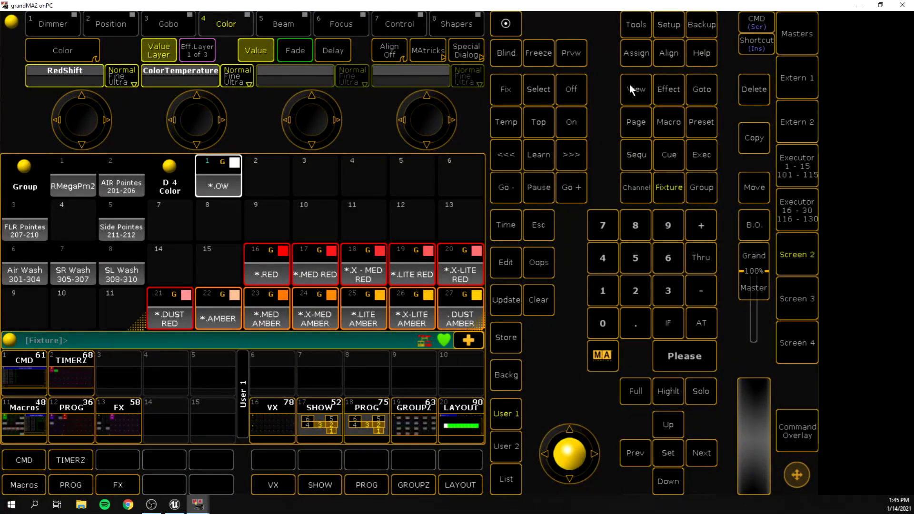
Step: Review the megapointe, Blinders, WASH and VX layers in the Patch & Fixture Schedule, then close setup
left_click(671, 28)
left_click(99, 78)
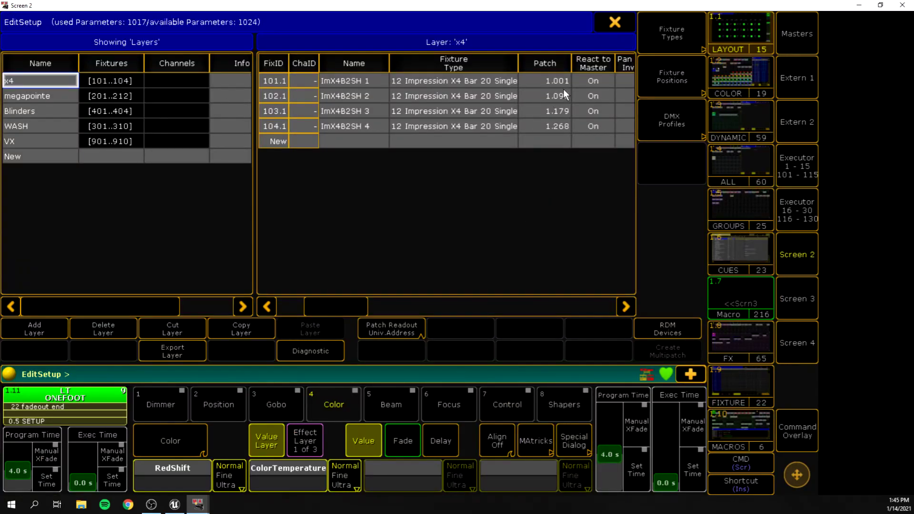
left_click(44, 93)
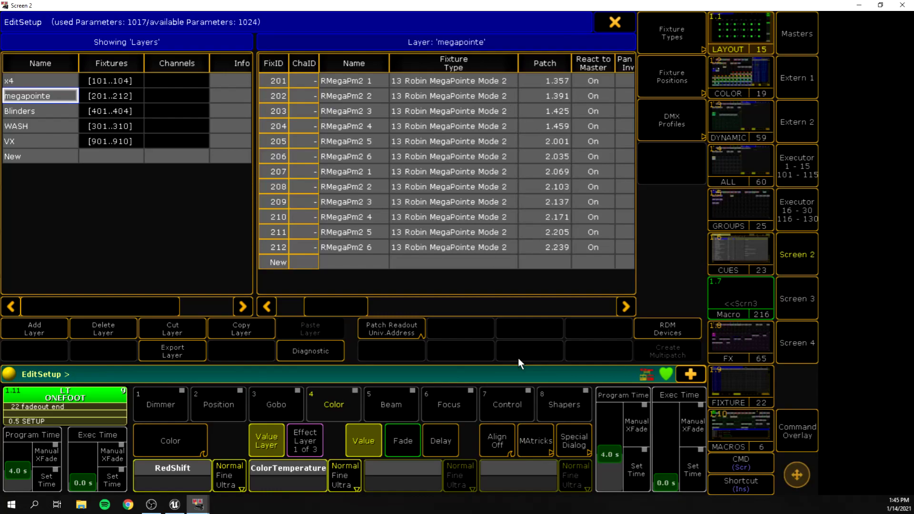
left_click(44, 111)
left_click(45, 126)
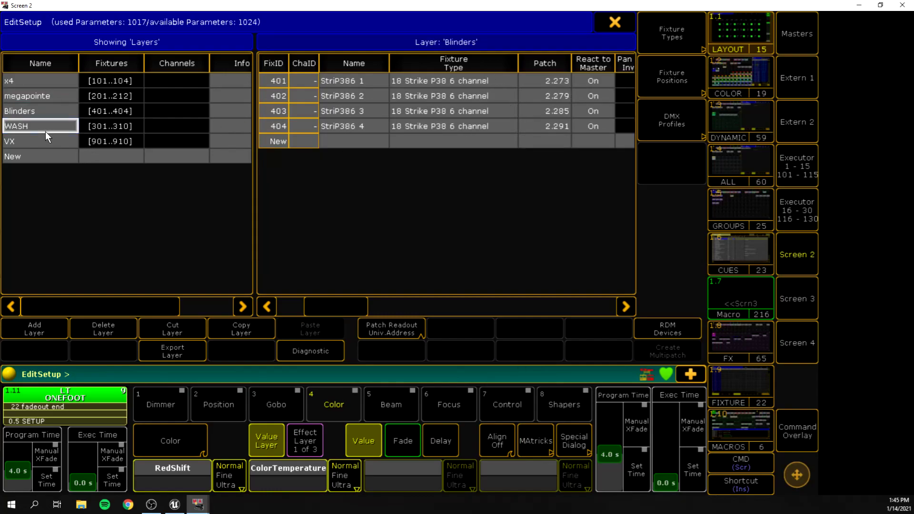
left_click(45, 141)
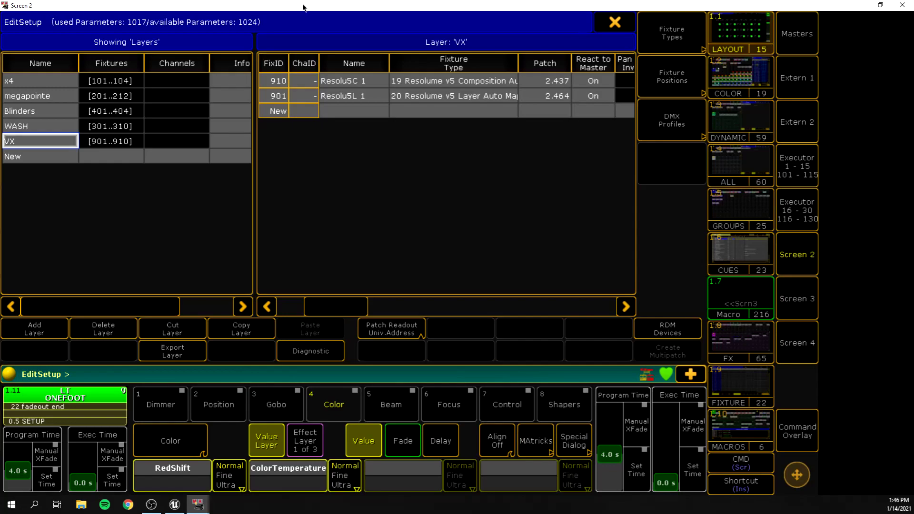
left_click(615, 22)
left_click(684, 24)
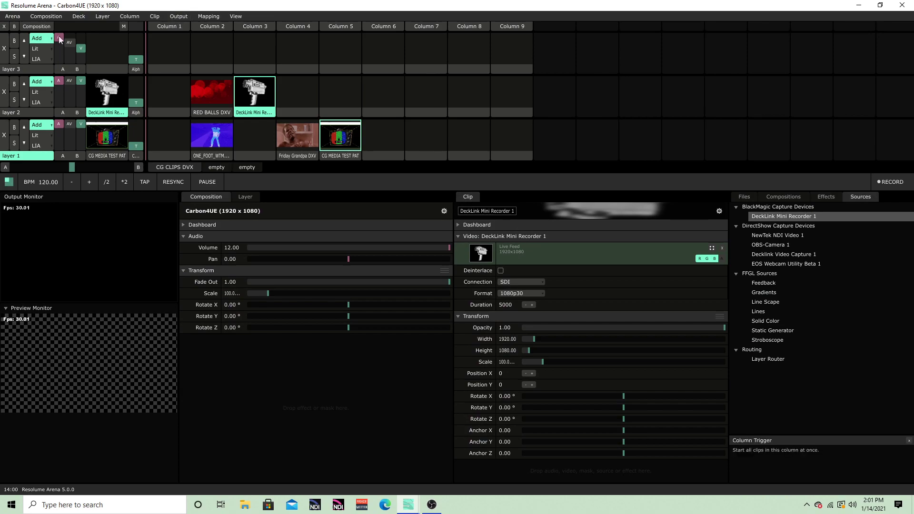
left_click(11, 18)
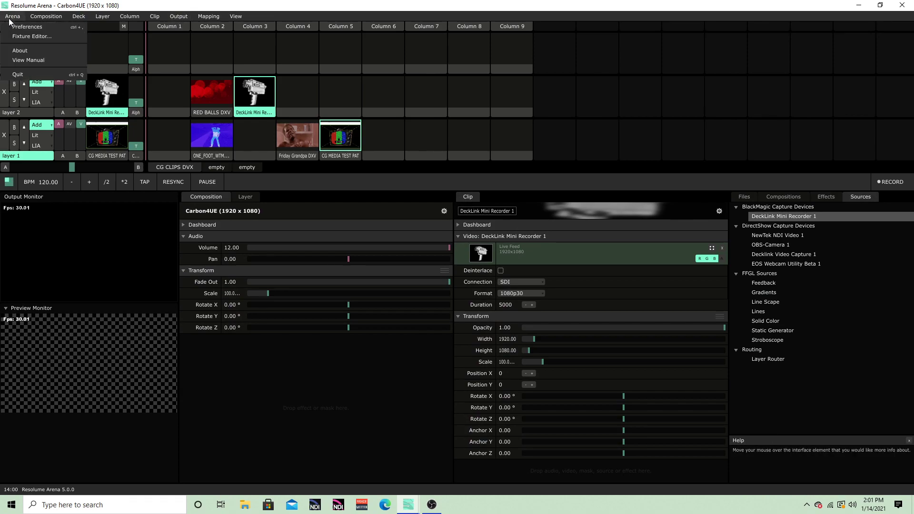
left_click(14, 26)
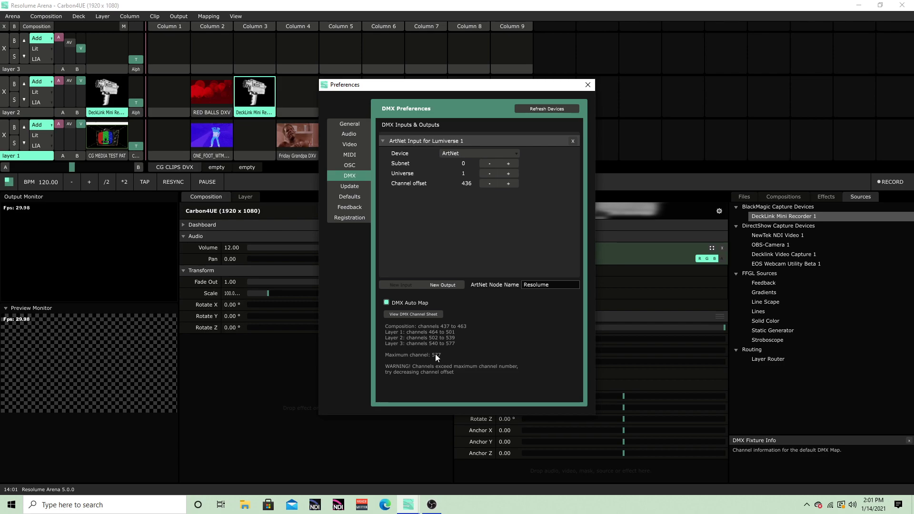
left_click(584, 87)
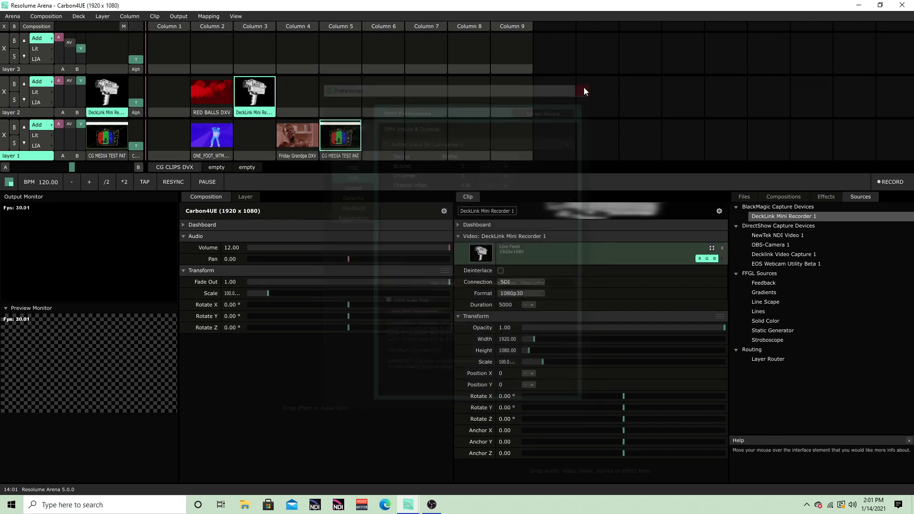
left_click(182, 17)
left_click(210, 130)
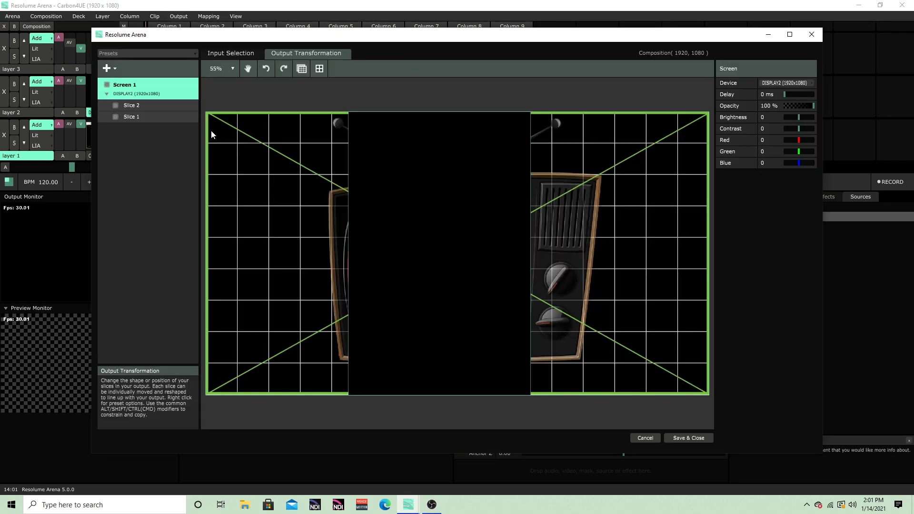
left_click(153, 119)
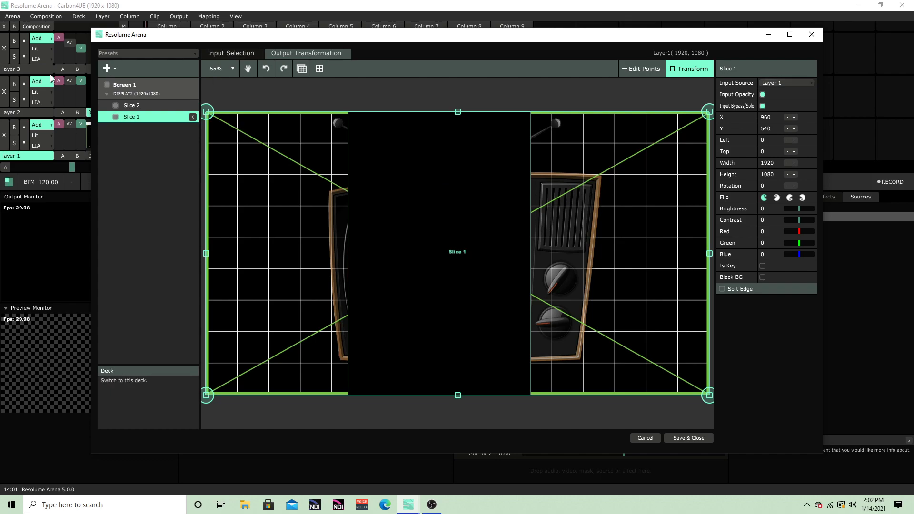
left_click(147, 105)
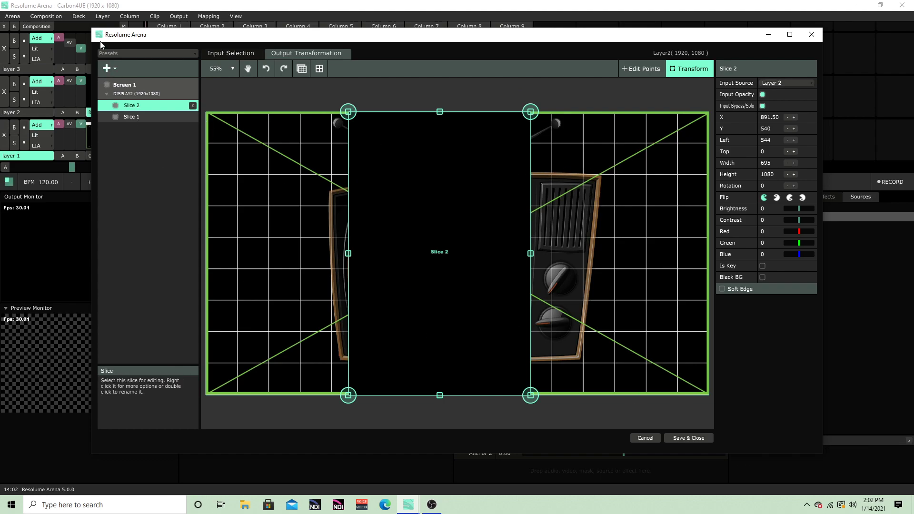
left_click(136, 93)
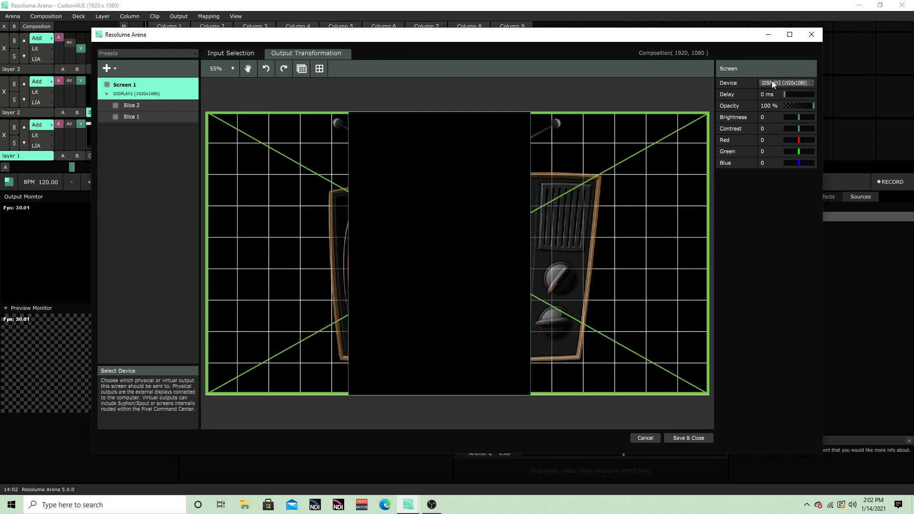
left_click(701, 438)
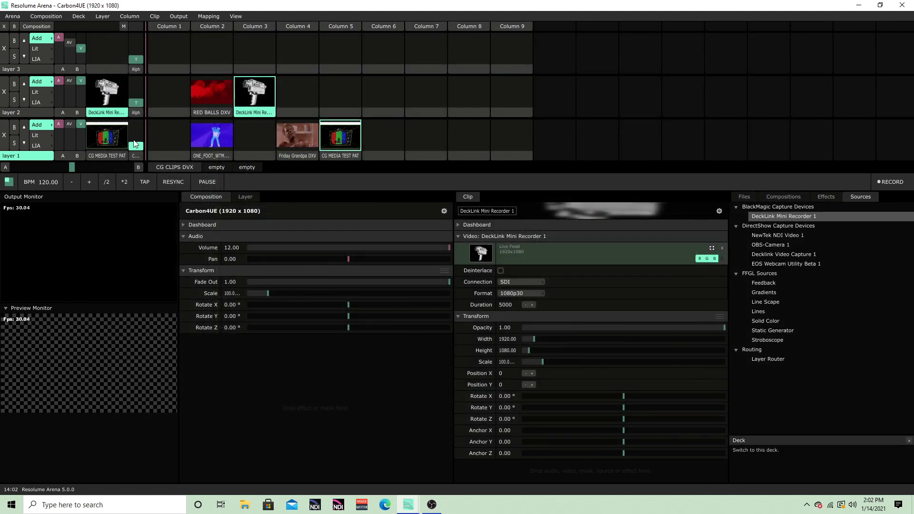
Step: Trigger the CG MEDIA TEST PAT clip on layer 1 and keep its DeckLink connection on SDI
left_click(102, 143)
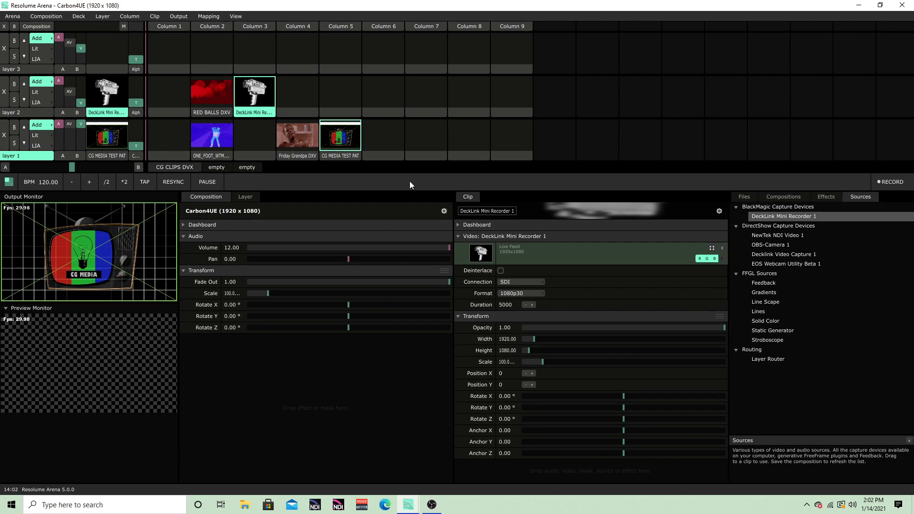
left_click(511, 283)
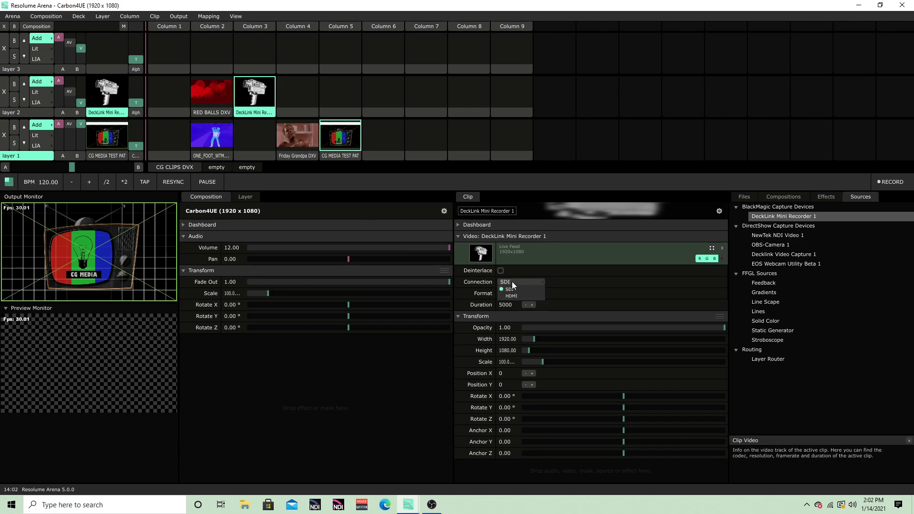
left_click(513, 289)
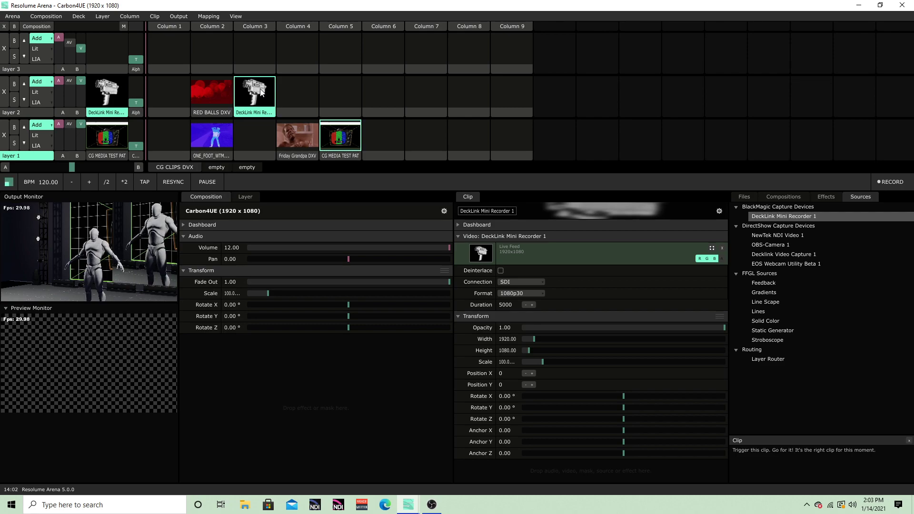
left_click(183, 15)
left_click(184, 17)
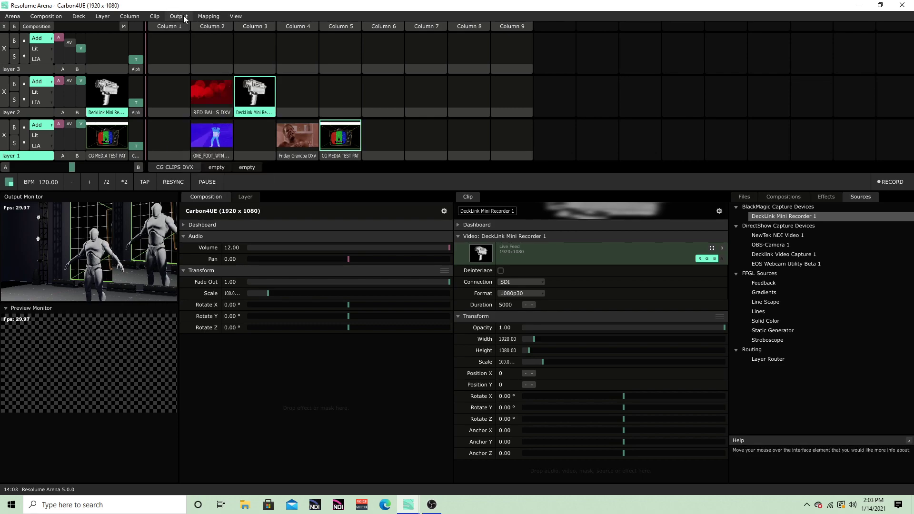
left_click(185, 18)
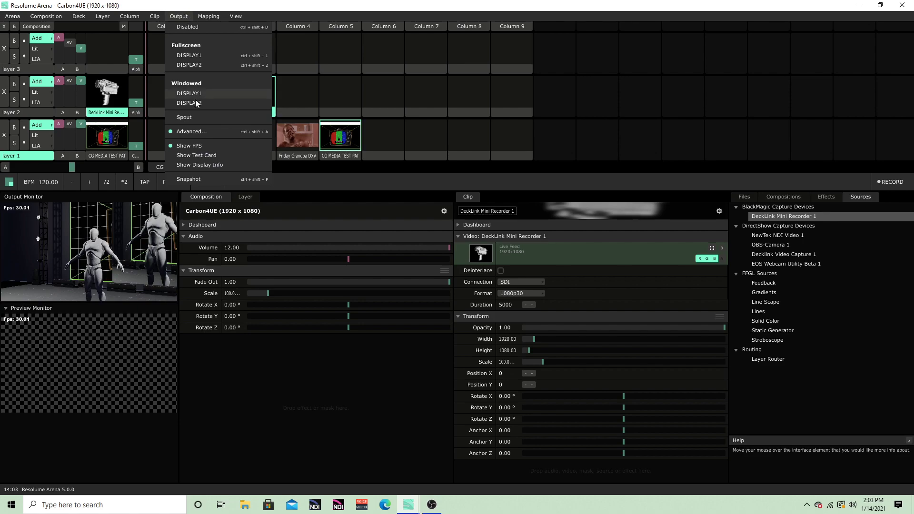
left_click(199, 133)
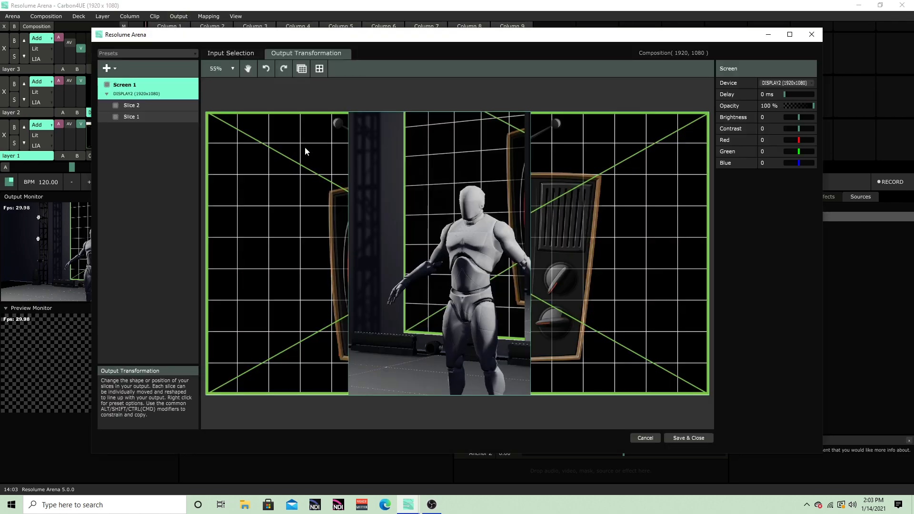
left_click(698, 439)
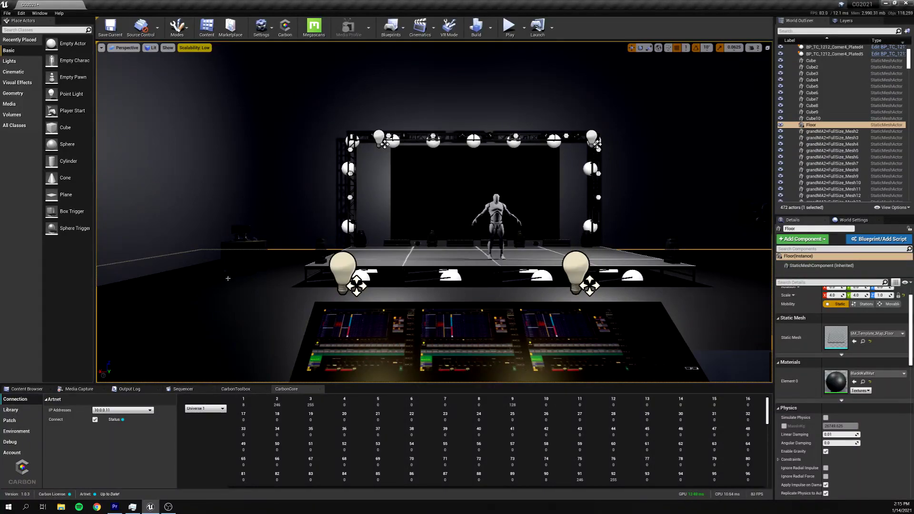
Step: Hide the STAGEWORX2 and STAGEWORX1 point lights by unchecking Visible for each
scroll(228, 279, "down", 5)
scroll(228, 278, "up", 3)
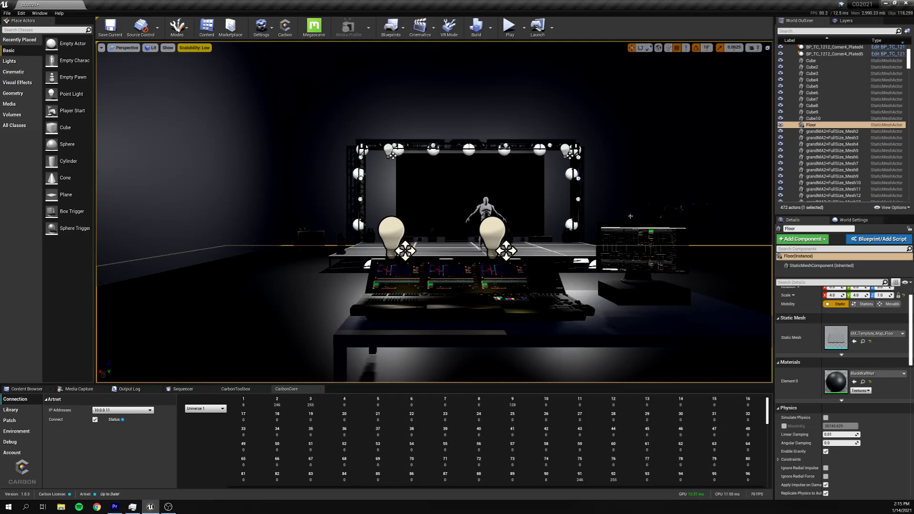
scroll(868, 94, "up", 3)
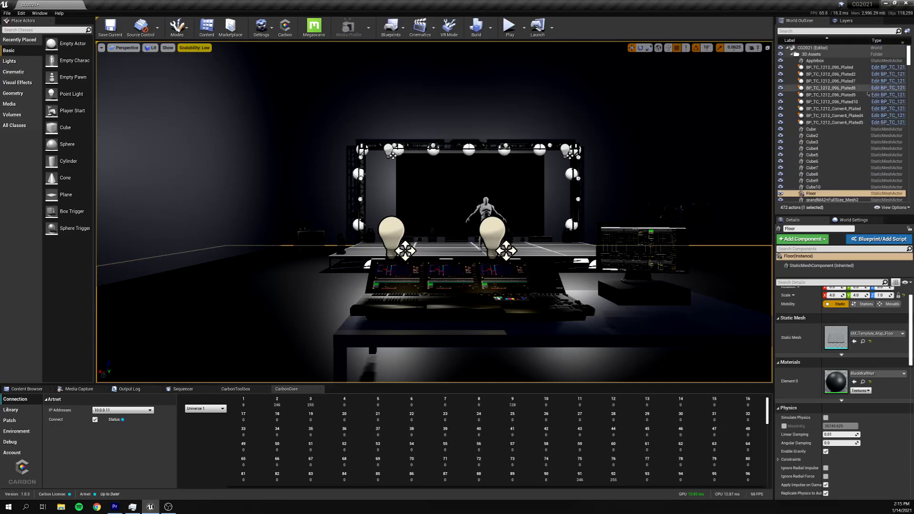
left_click(792, 54)
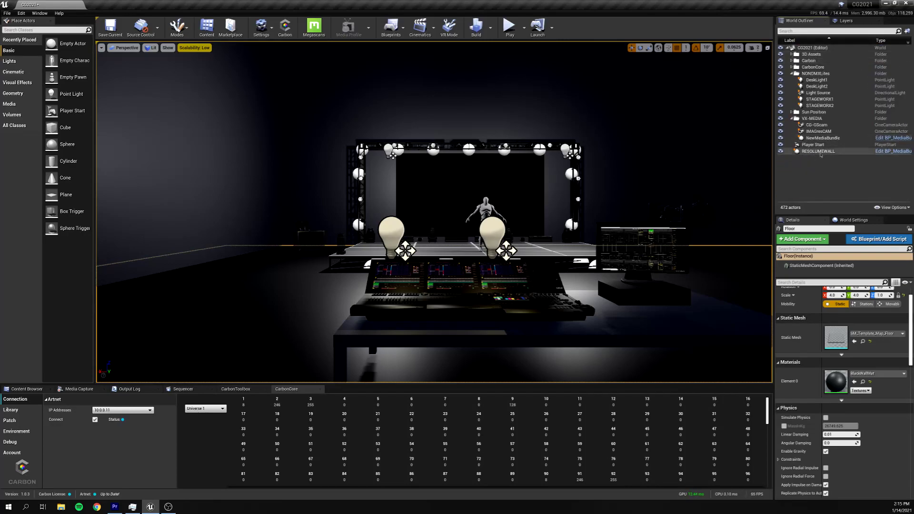
left_click(820, 106)
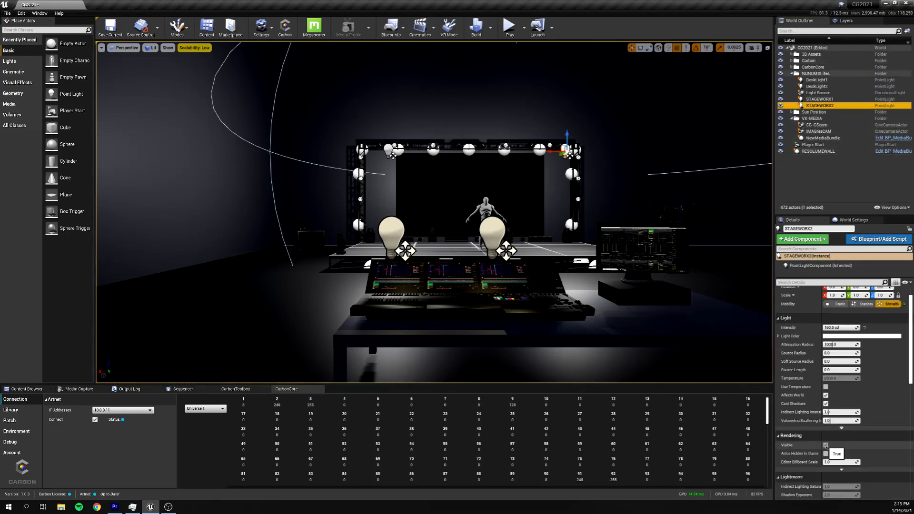
left_click(826, 445)
left_click(820, 99)
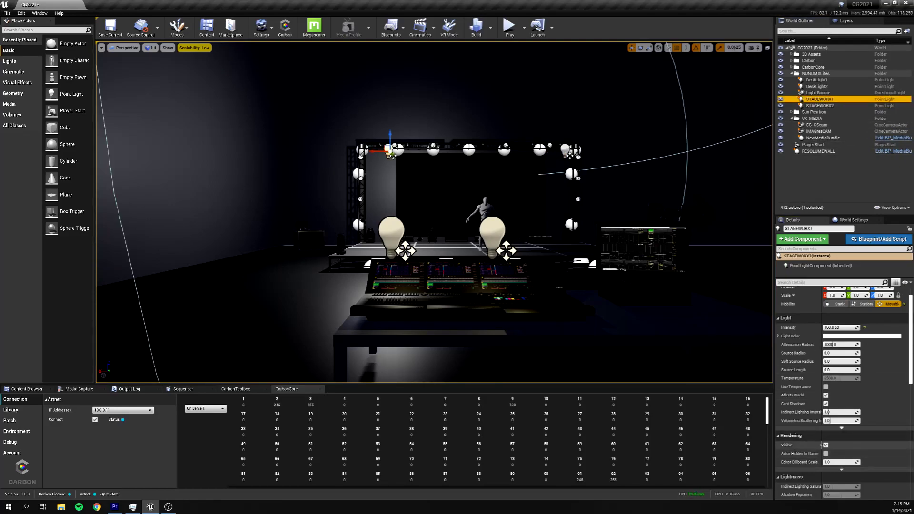
left_click(826, 445)
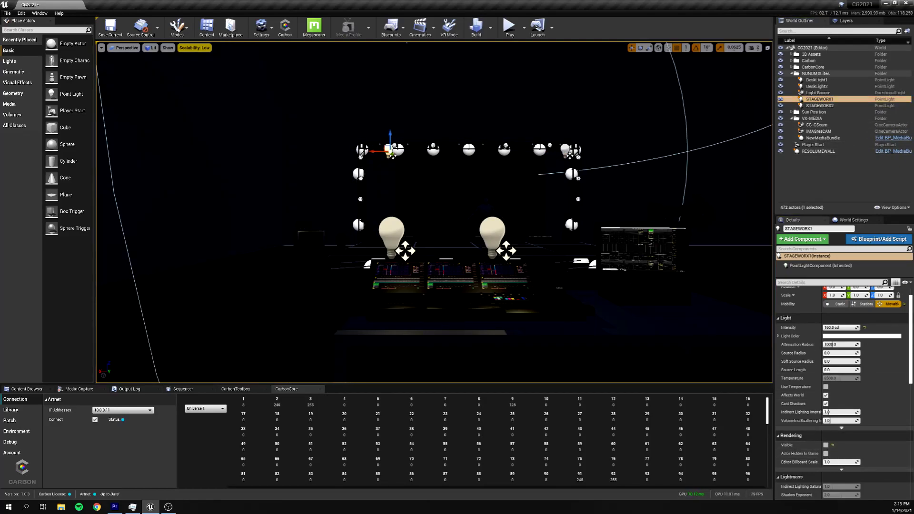
left_click(330, 299)
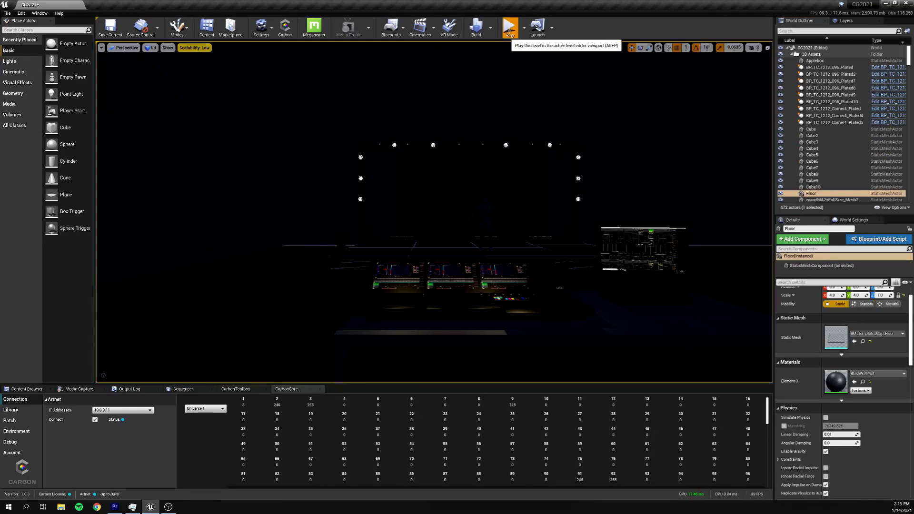
Step: Start Play-in-Editor to watch the ArtNet-driven stage lighting and LED wall content
left_click(510, 28)
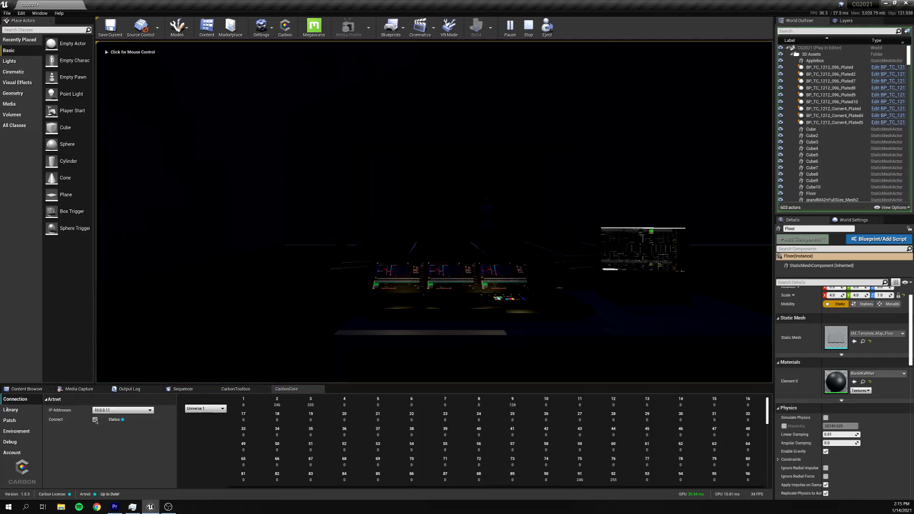